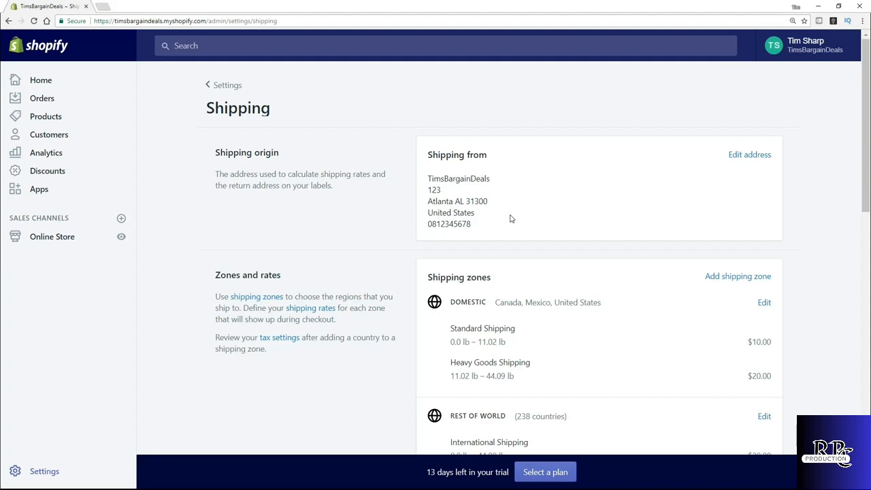
Start a new shipping zone and name it United Kingdom
{"action": "scroll", "coordinate": [480, 241], "scroll_direction": "down", "scroll_amount": 2}
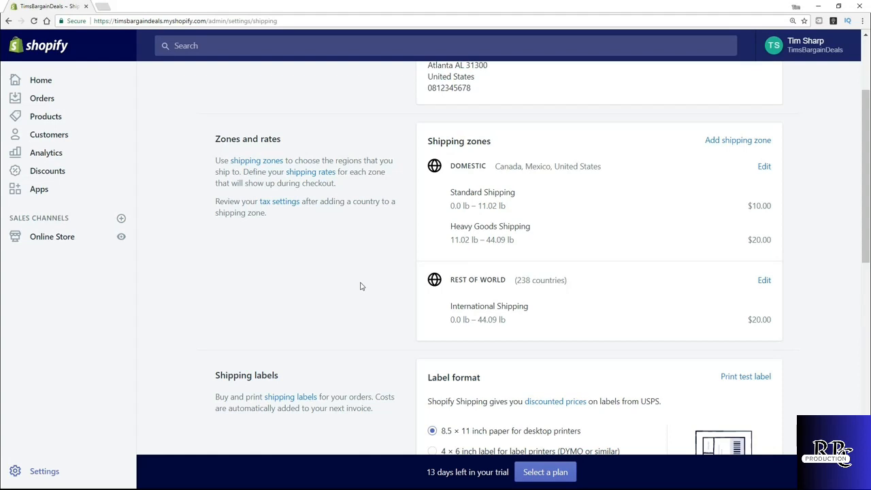
{"action": "left_click", "coordinate": [738, 145]}
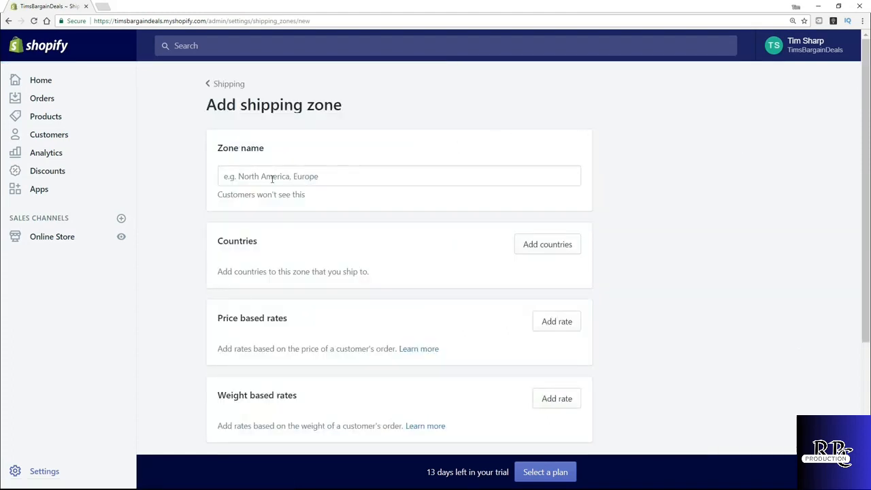
{"action": "left_click", "coordinate": [270, 177]}
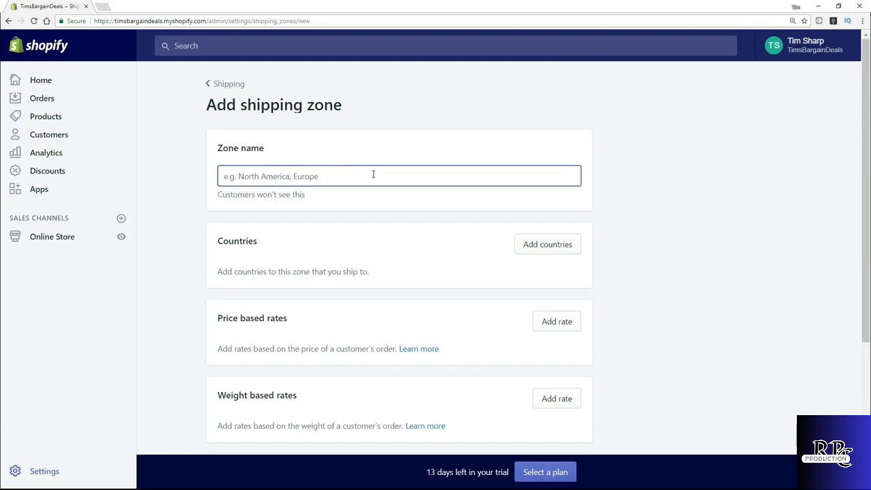
{"action": "type", "text": "United "}
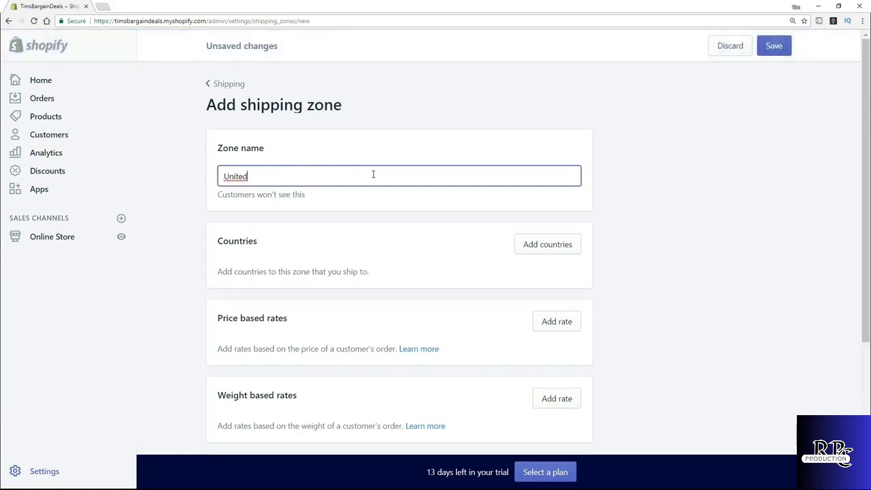
{"action": "type", "text": "Kingdom"}
Add the United Kingdom from the Europe group to the new zone's countries
{"action": "left_click", "coordinate": [534, 248]}
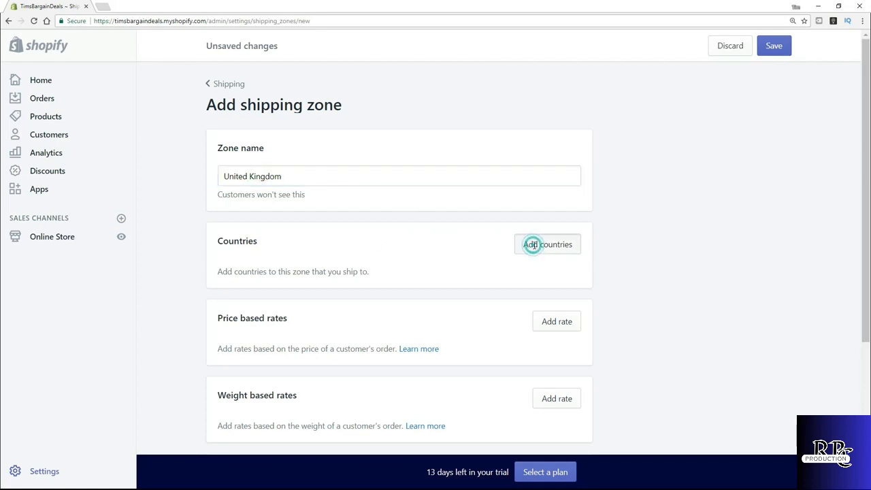
{"action": "scroll", "coordinate": [381, 353], "scroll_direction": "down", "scroll_amount": 2}
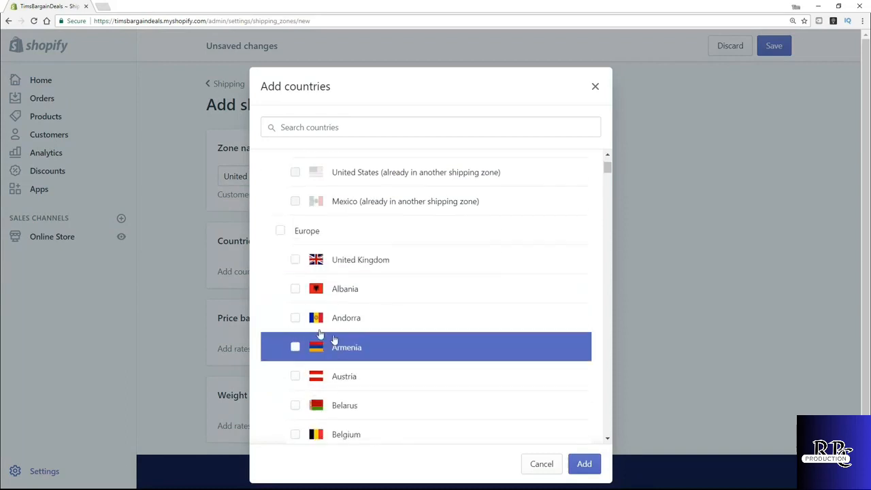
{"action": "left_click", "coordinate": [294, 260]}
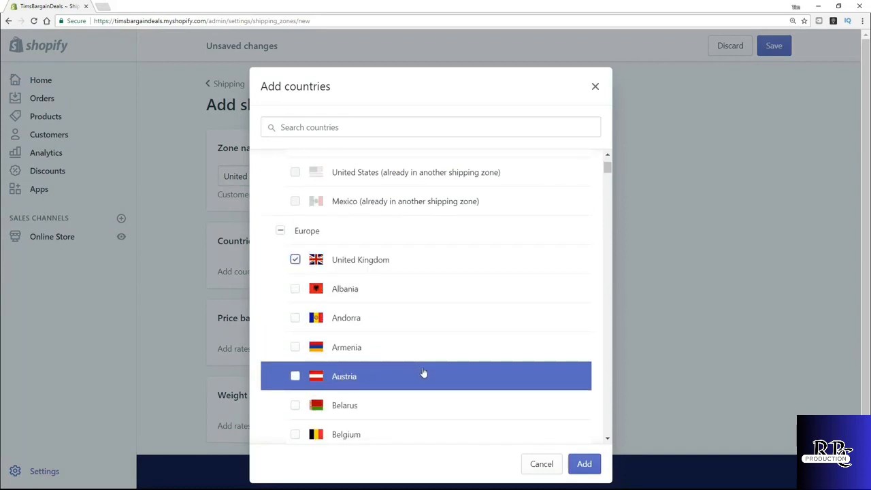
{"action": "right_click", "coordinate": [581, 464]}
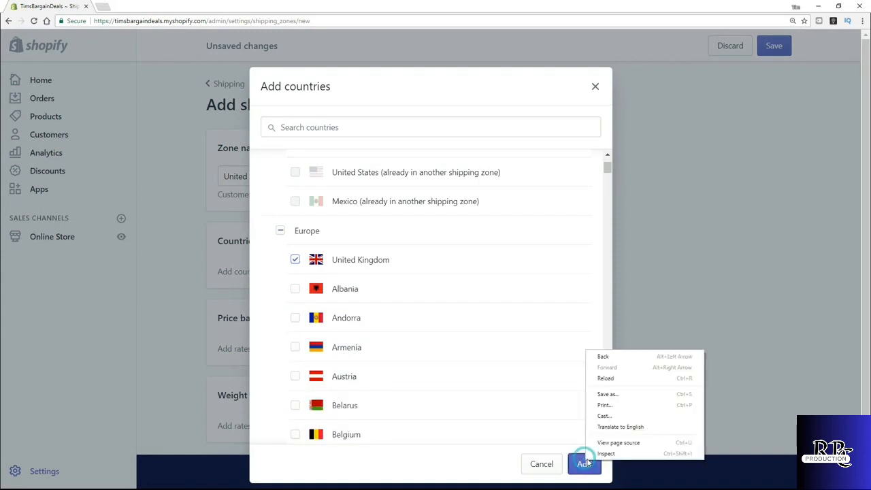
{"action": "left_click", "coordinate": [582, 464]}
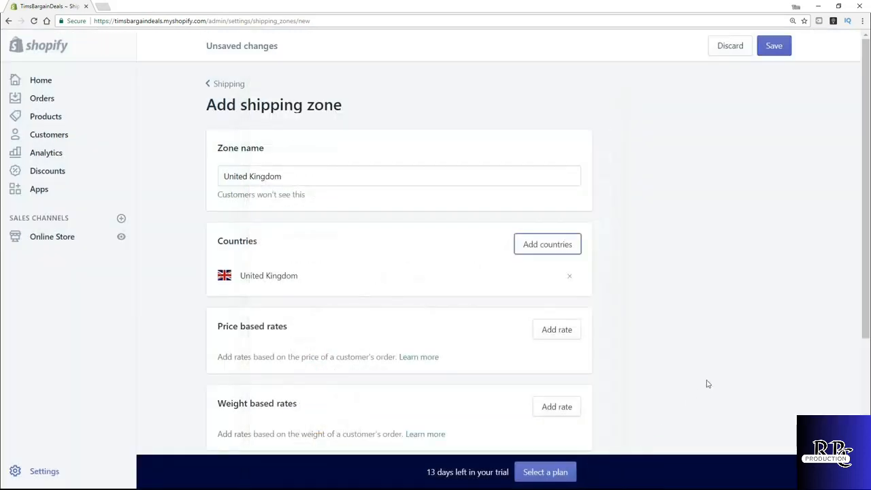
{"action": "scroll", "coordinate": [707, 262], "scroll_direction": "down", "scroll_amount": 1}
{"action": "scroll", "coordinate": [700, 266], "scroll_direction": "down", "scroll_amount": 3}
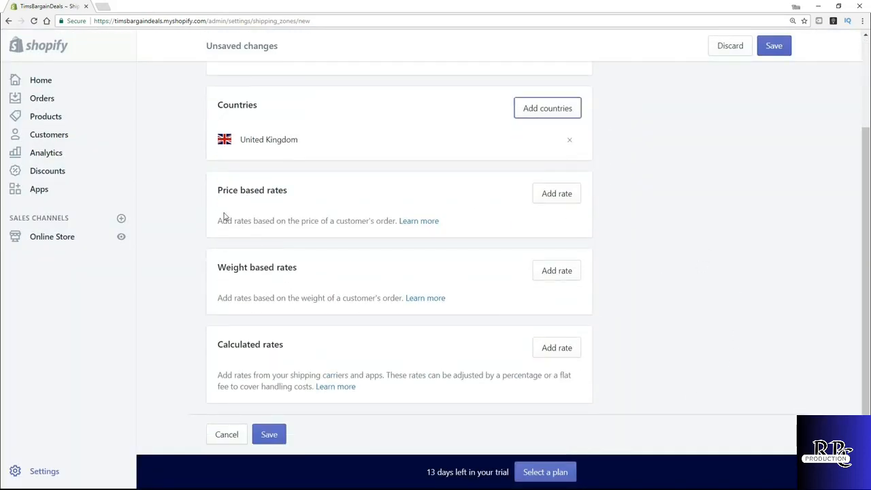
{"action": "scroll", "coordinate": [207, 222], "scroll_direction": "down", "scroll_amount": 1}
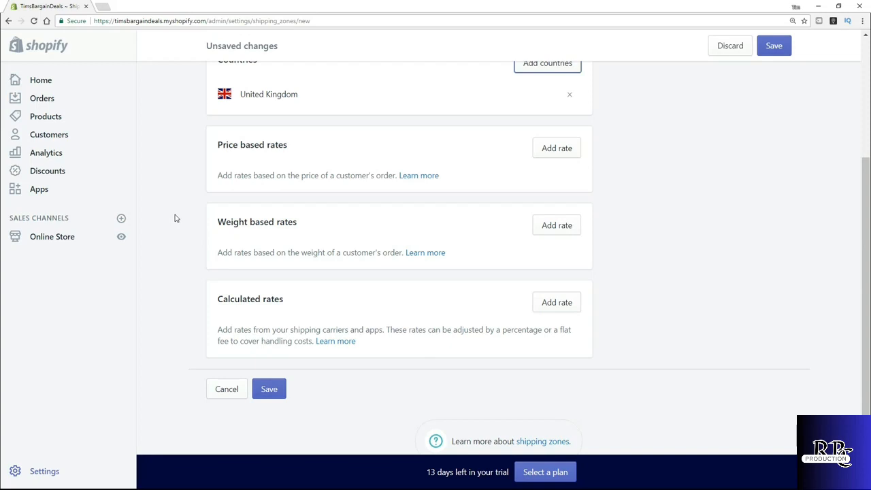
{"action": "left_click", "coordinate": [555, 152]}
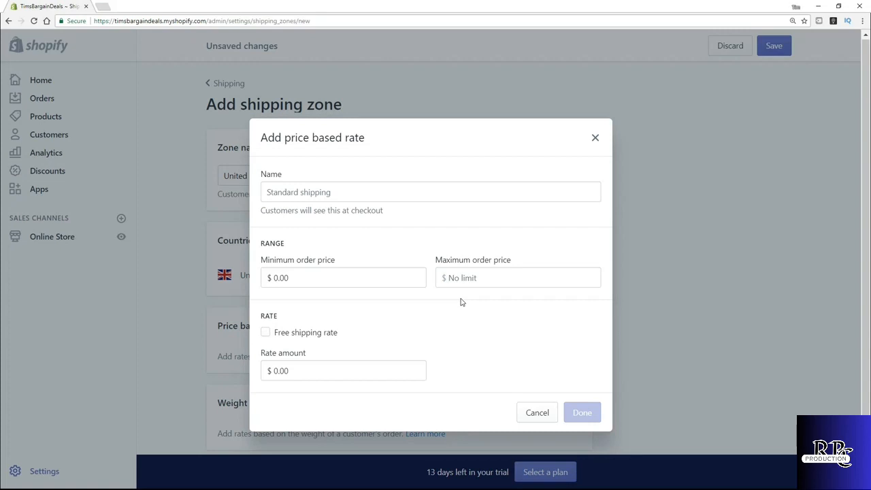
{"action": "left_click", "coordinate": [264, 333]}
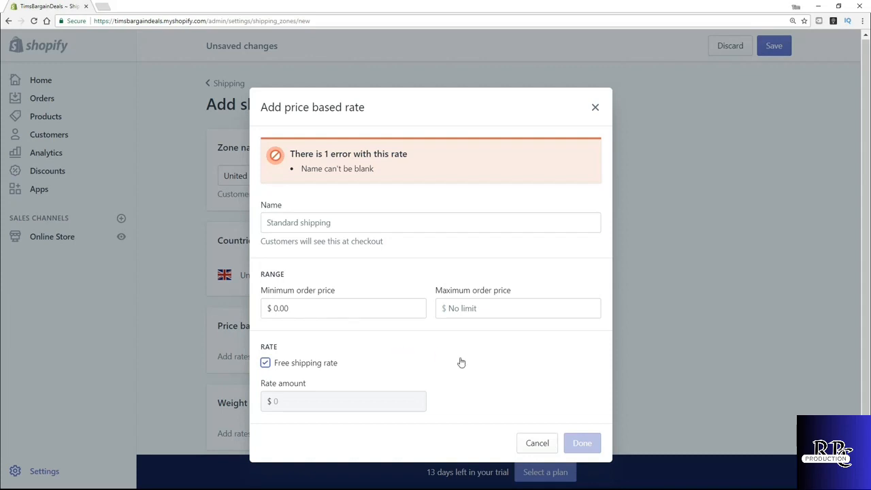
{"action": "left_click", "coordinate": [536, 444]}
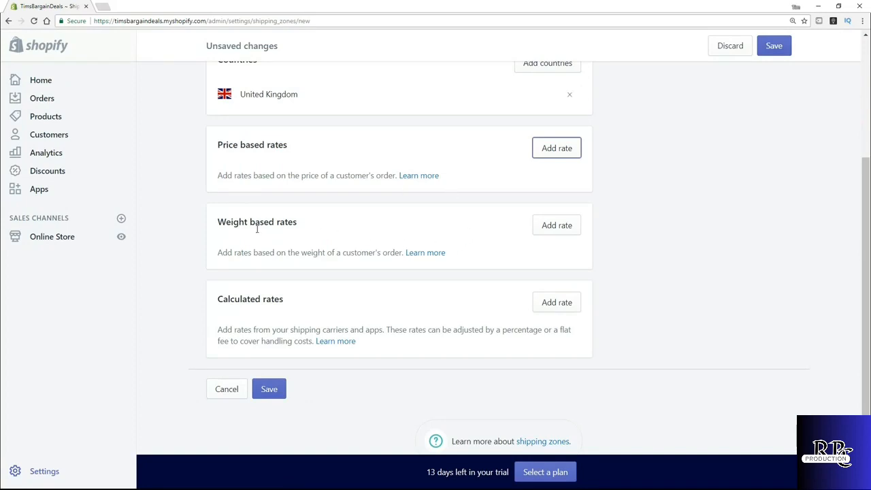
{"action": "left_click", "coordinate": [544, 225]}
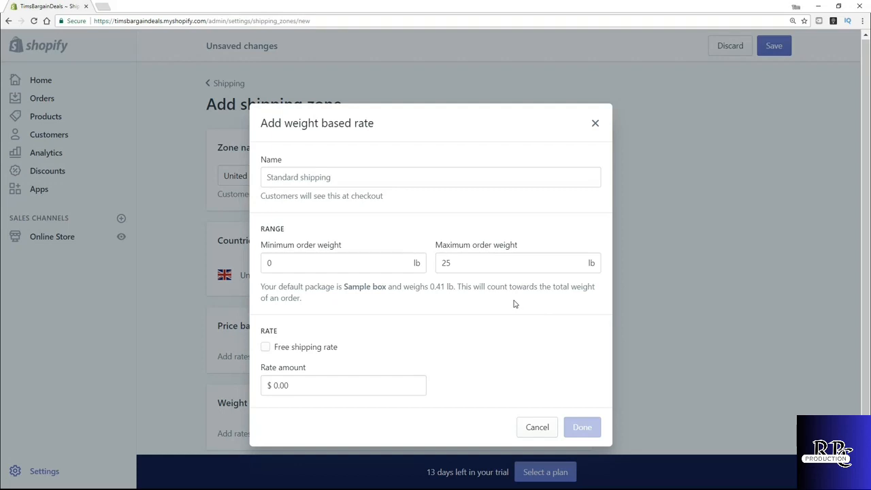
{"action": "left_click", "coordinate": [515, 303]}
{"action": "left_click", "coordinate": [595, 123]}
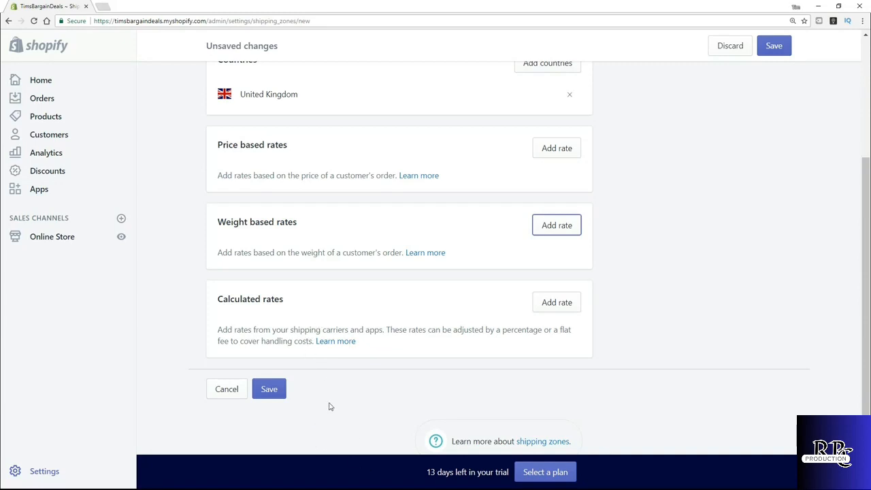
Save the United Kingdom shipping zone and return to the Shipping settings
{"action": "left_click", "coordinate": [278, 394]}
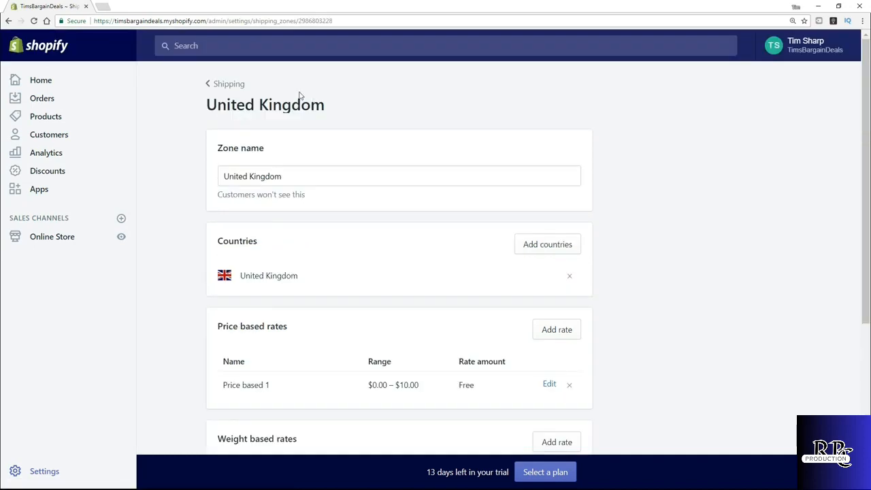
{"action": "left_click", "coordinate": [236, 87]}
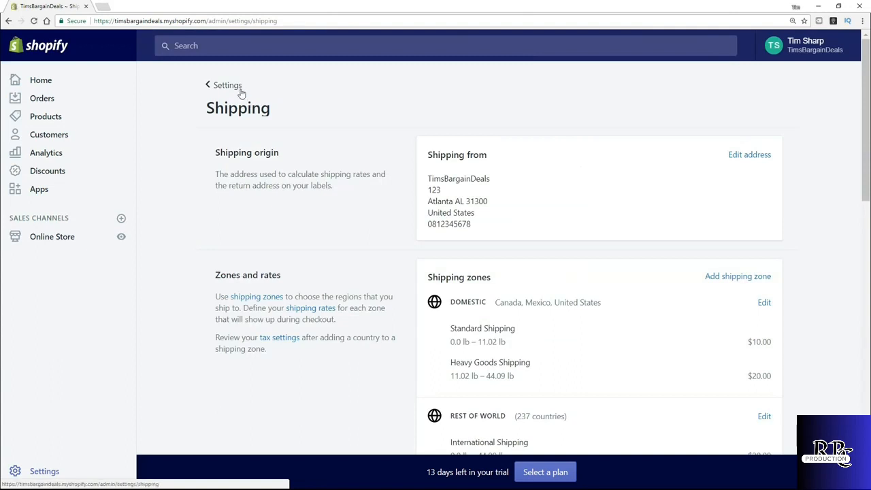
Review the shipping zones, label format, saved packages and additional shipping methods, and return to the main Settings page
{"action": "scroll", "coordinate": [413, 184], "scroll_direction": "down", "scroll_amount": 3}
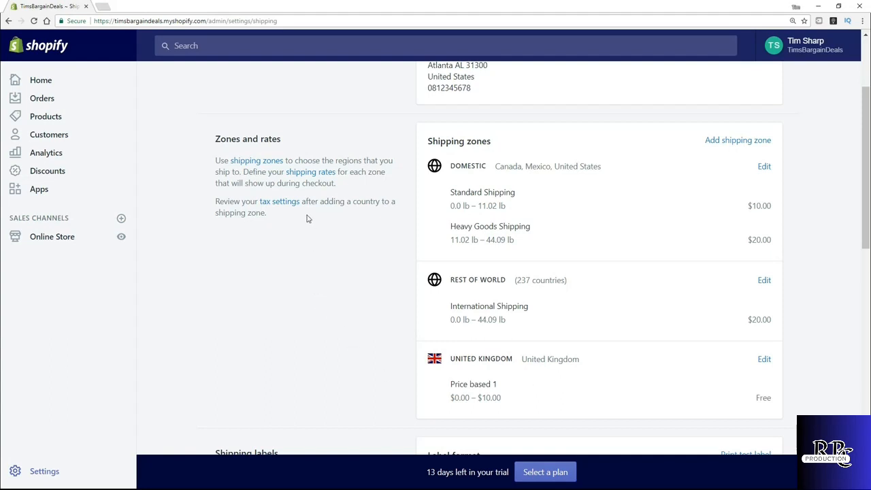
{"action": "scroll", "coordinate": [304, 224], "scroll_direction": "down", "scroll_amount": 2}
{"action": "scroll", "coordinate": [303, 233], "scroll_direction": "down", "scroll_amount": 3}
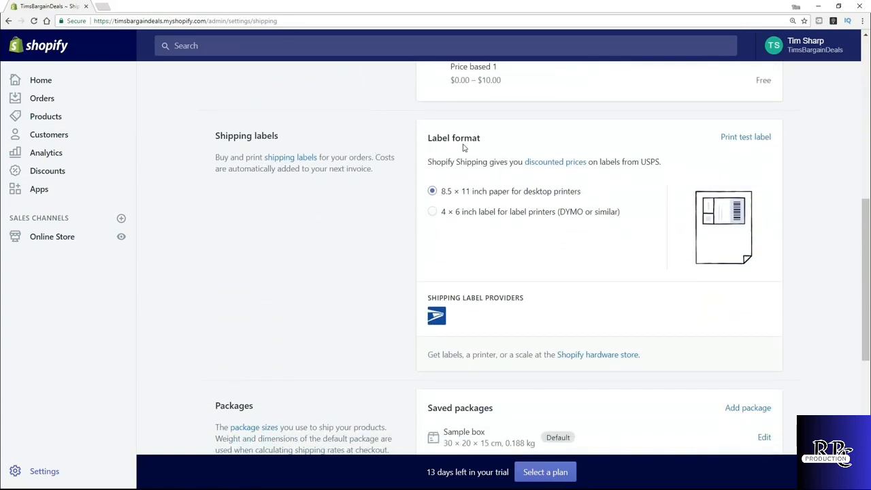
{"action": "scroll", "coordinate": [319, 245], "scroll_direction": "down", "scroll_amount": 3}
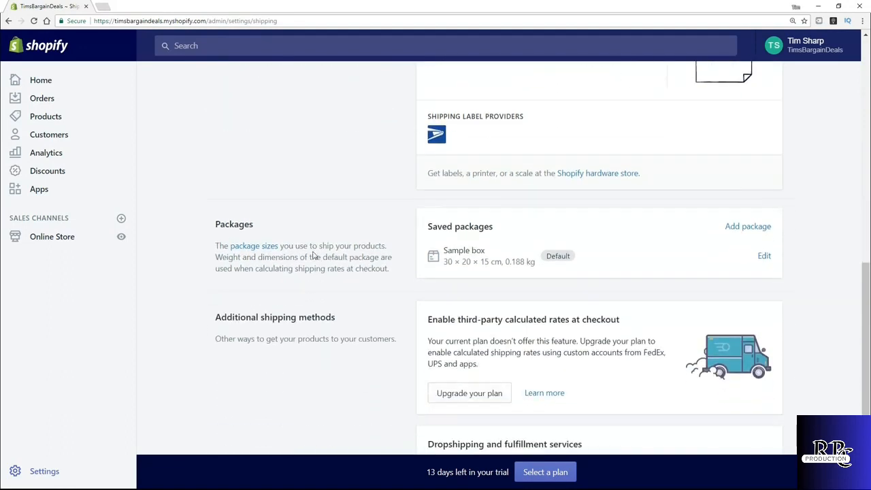
{"action": "scroll", "coordinate": [330, 272], "scroll_direction": "down", "scroll_amount": 3}
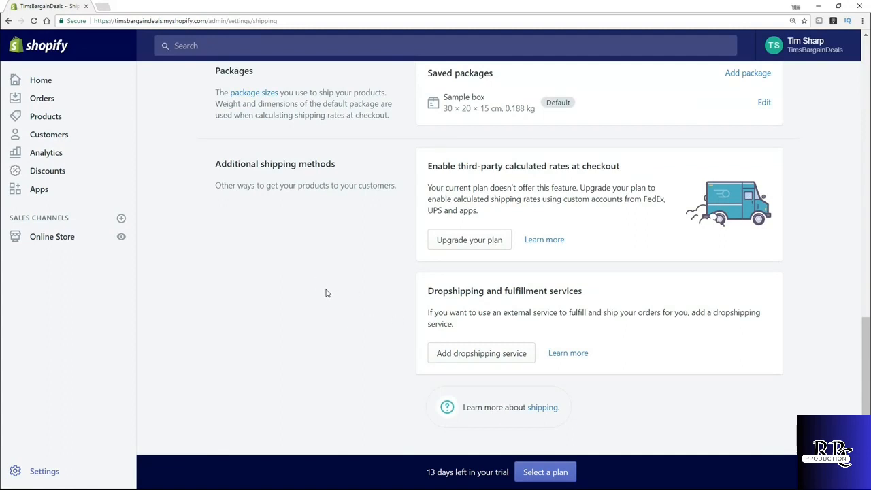
{"action": "scroll", "coordinate": [325, 294], "scroll_direction": "up", "scroll_amount": 2}
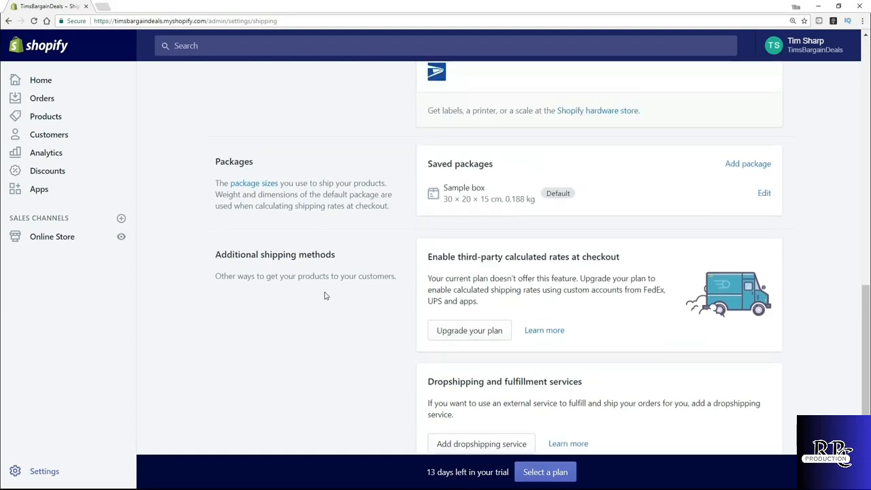
{"action": "scroll", "coordinate": [352, 346], "scroll_direction": "up", "scroll_amount": 3}
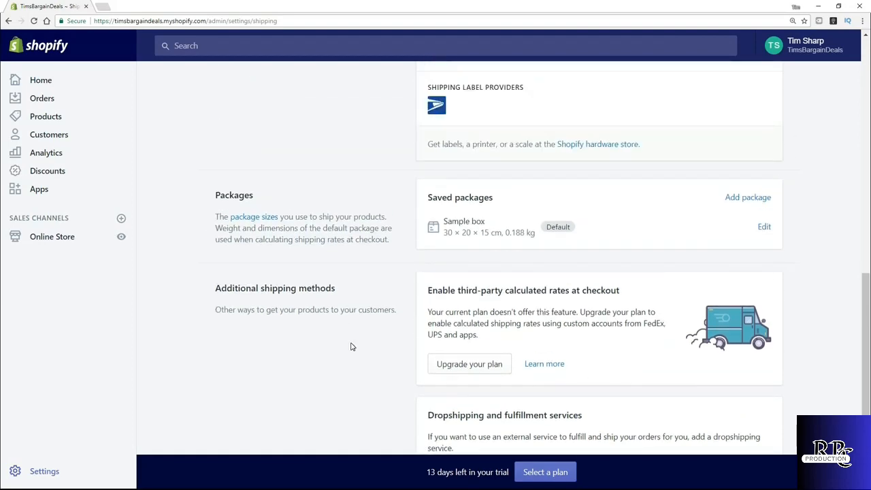
{"action": "scroll", "coordinate": [352, 346], "scroll_direction": "up", "scroll_amount": 12}
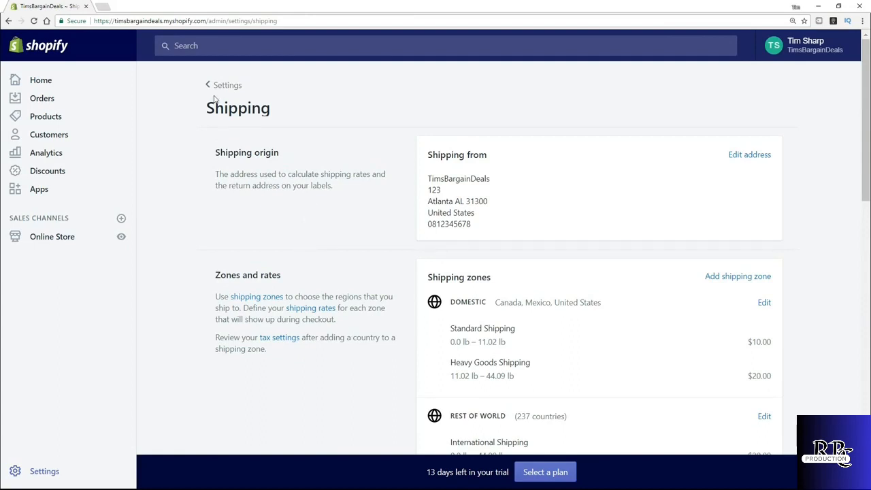
{"action": "left_click", "coordinate": [236, 90]}
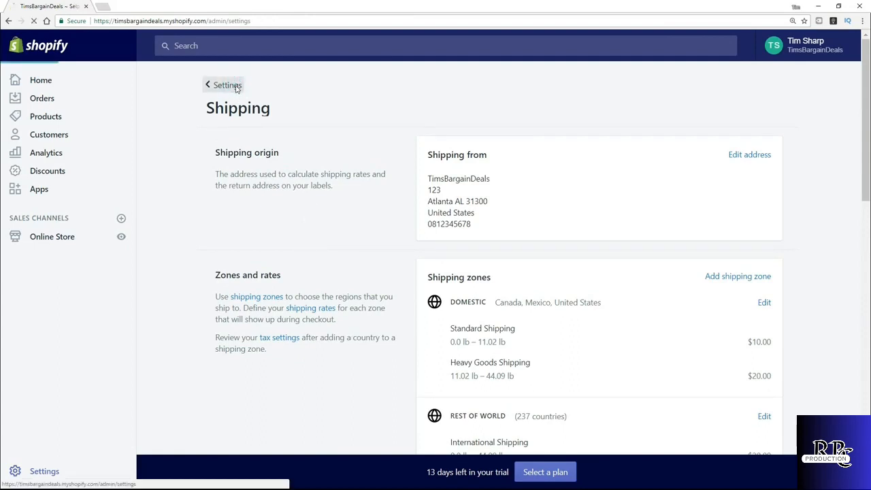